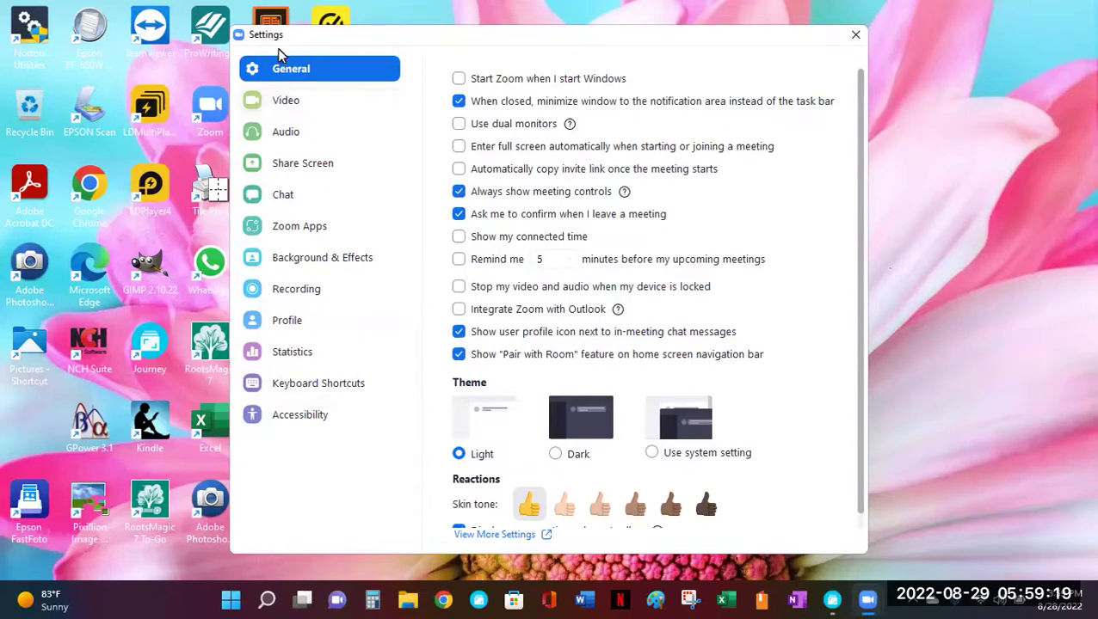
Step: Show the Audio page of Zoom Settings and scroll down to reach its advanced options
left_click(291, 140)
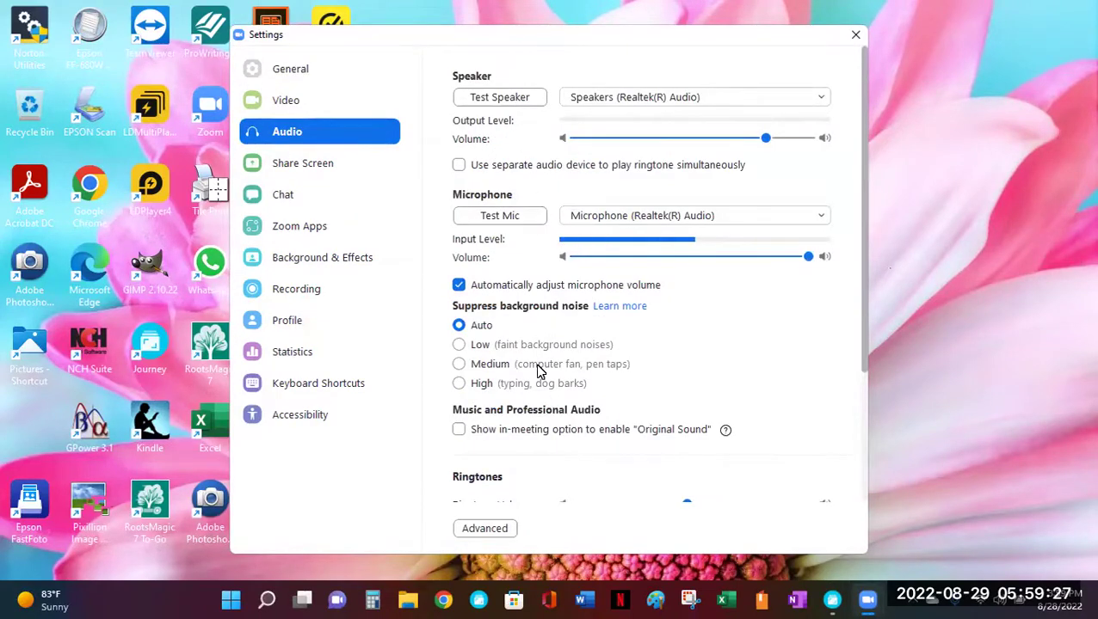
scroll(572, 353, "down", 1)
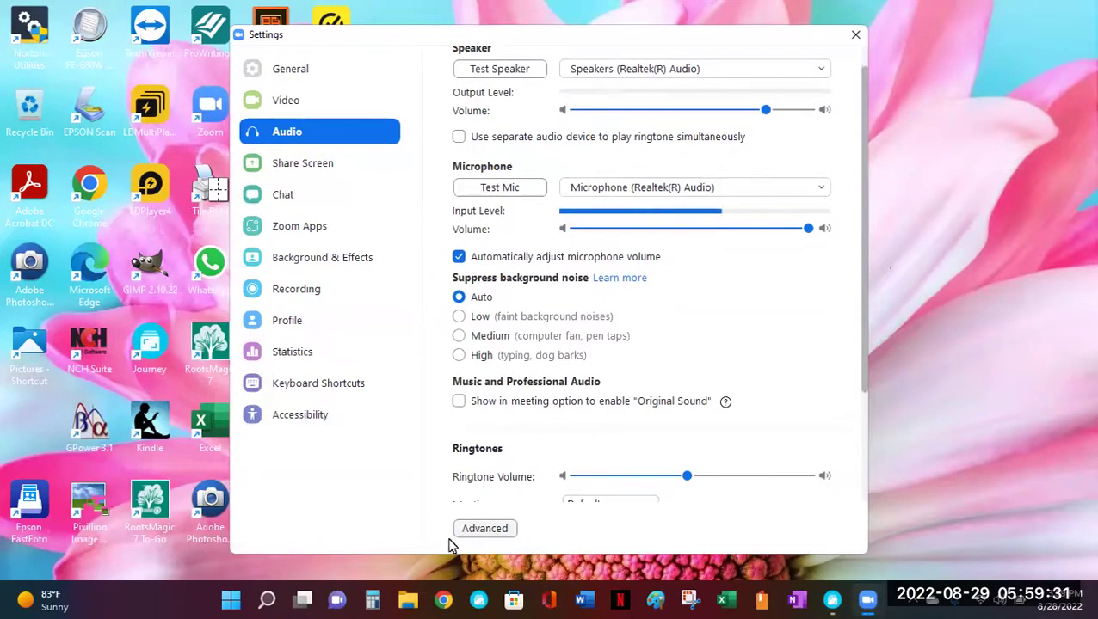
Step: In advanced audio options, leave Windows signal processing at Off (Windows - Raw), then close Settings
left_click(496, 529)
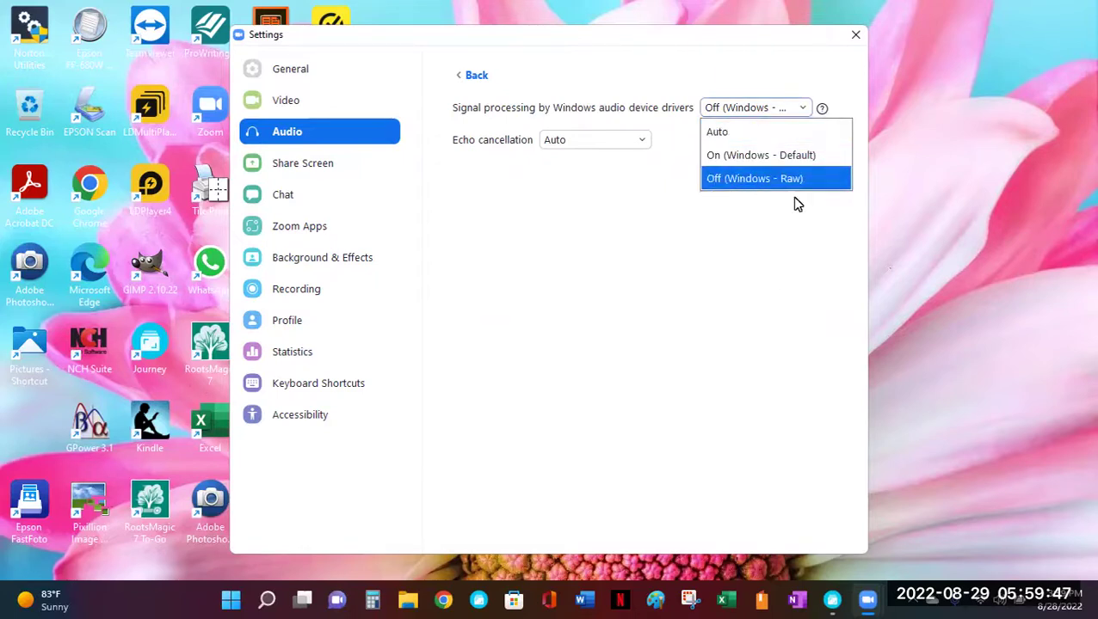
left_click(516, 129)
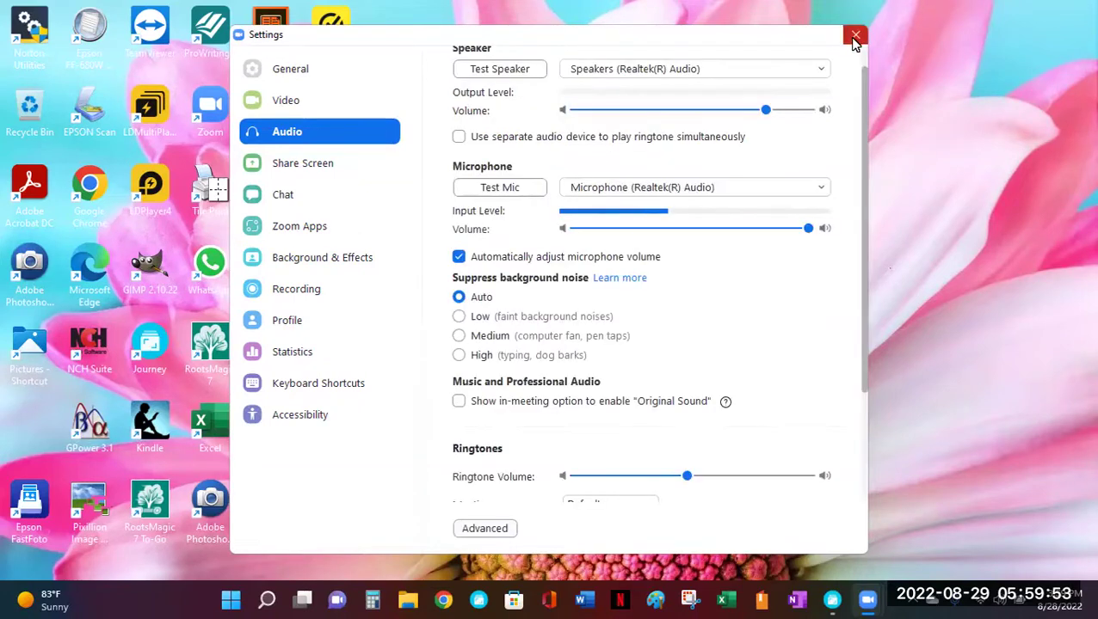
left_click(854, 37)
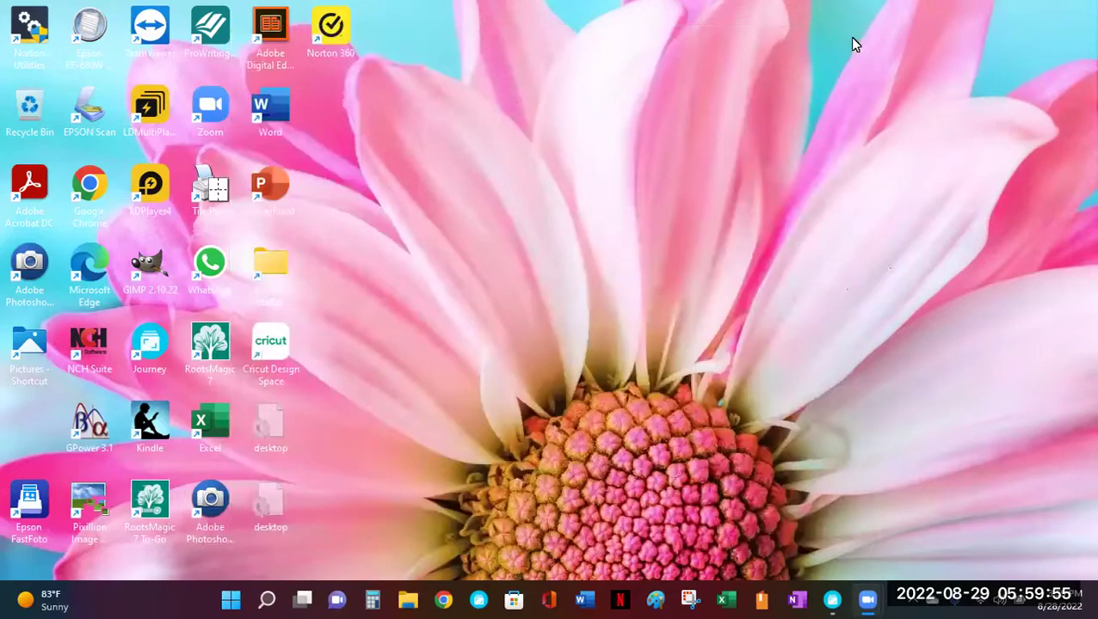